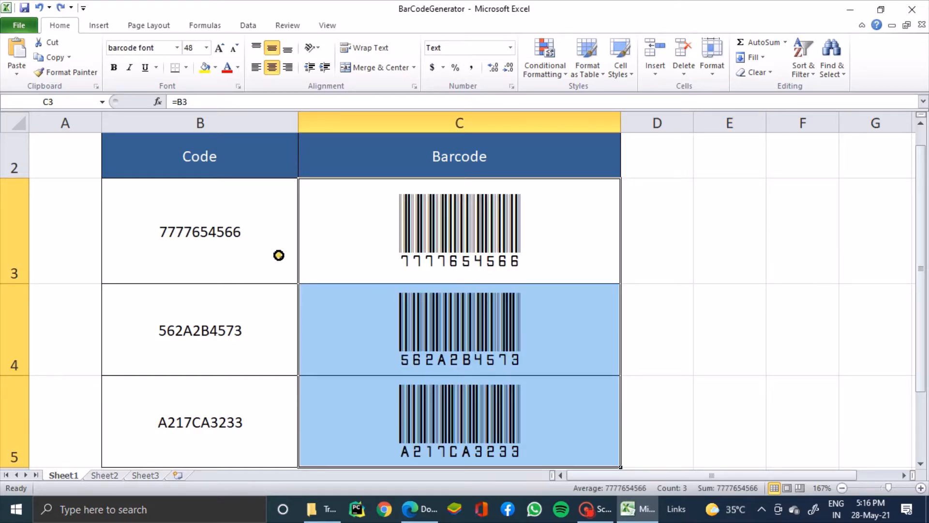
click(278, 255)
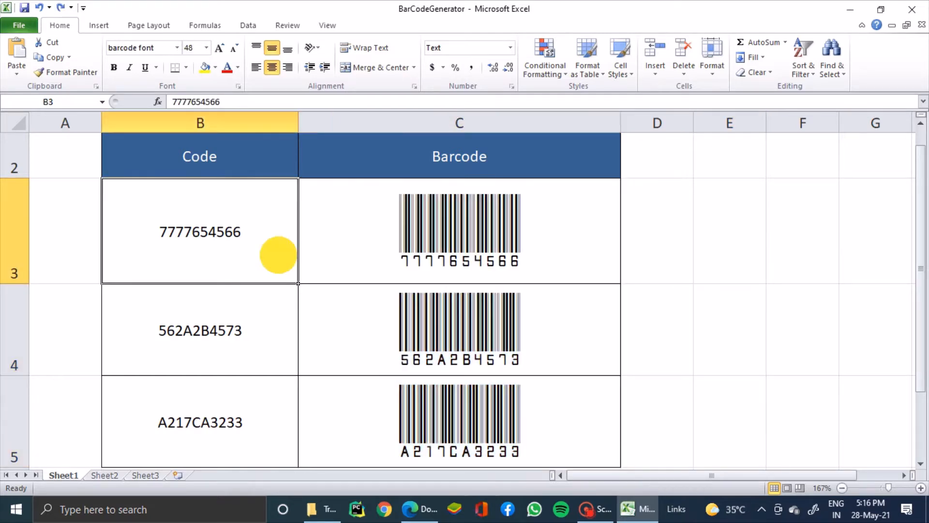
click(20, 237)
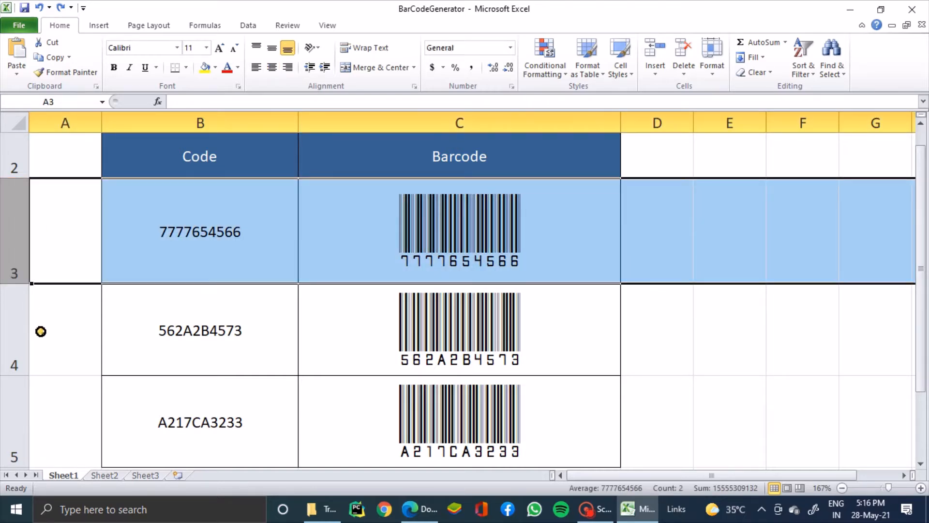
click(25, 344)
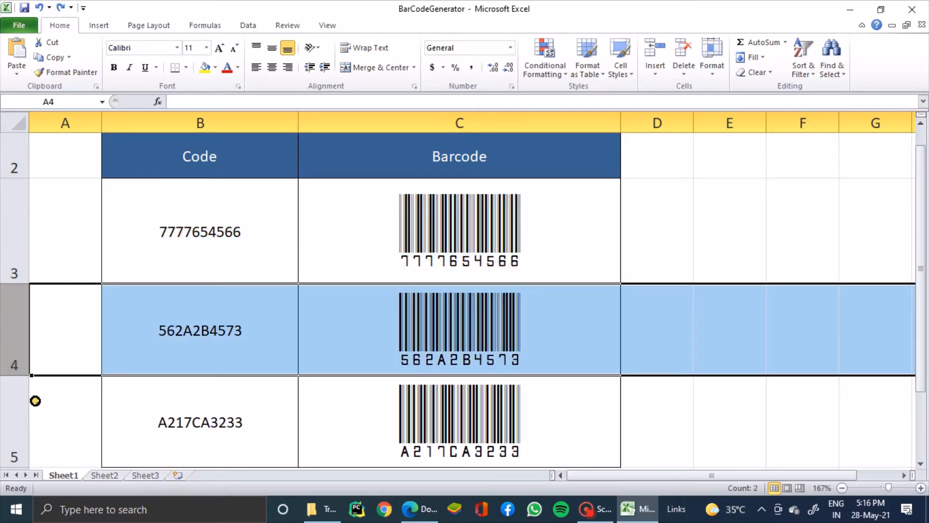
click(16, 429)
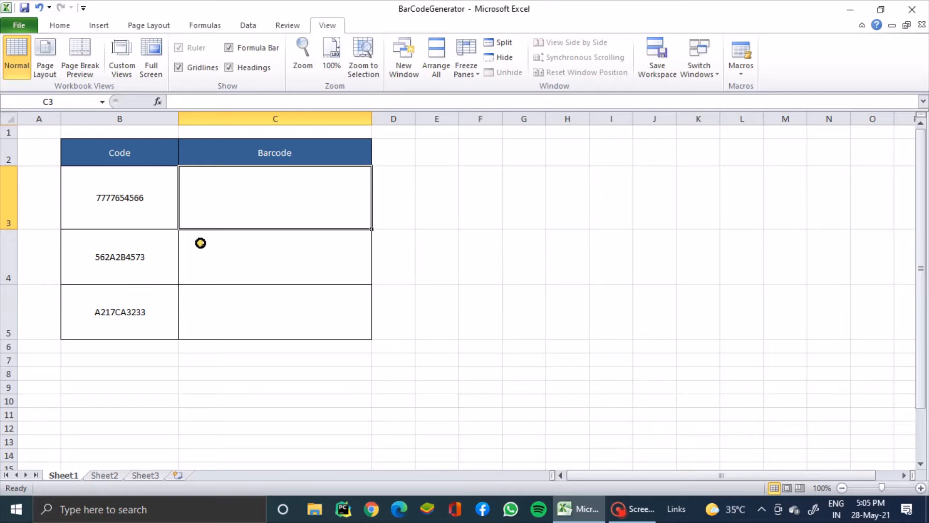
Step: Set the number format of the codes in B3:B5 to Text
mouse_move(99, 152)
mouse_down()
mouse_move(251, 206)
mouse_move(294, 313)
mouse_up()
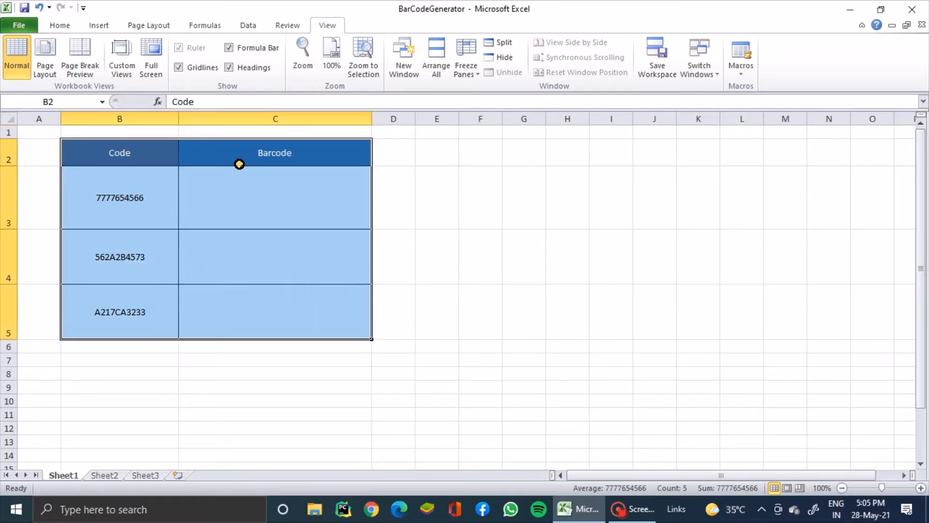
click(363, 58)
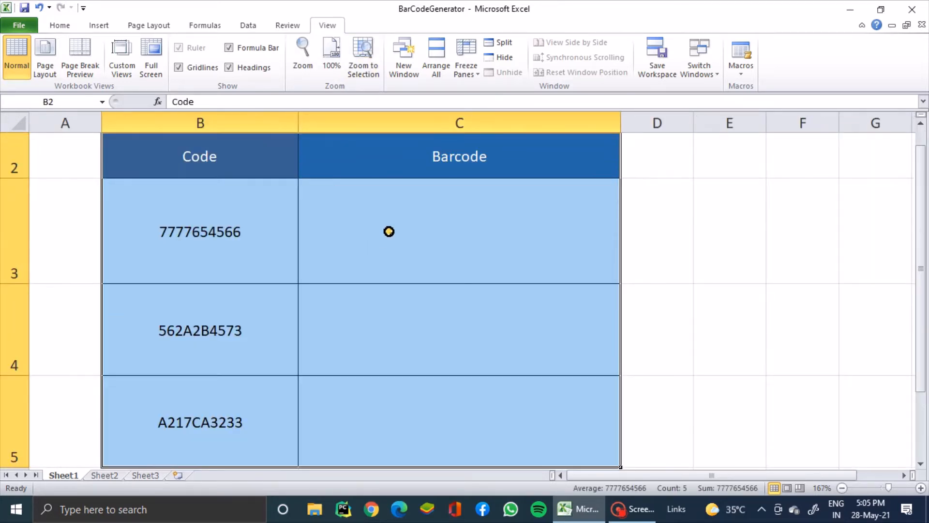
click(389, 231)
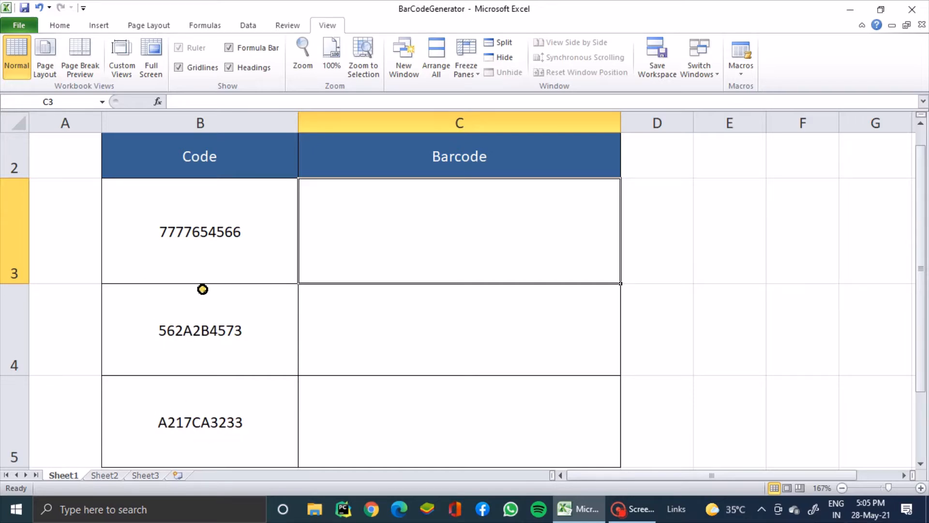
drag(215, 241, 212, 403)
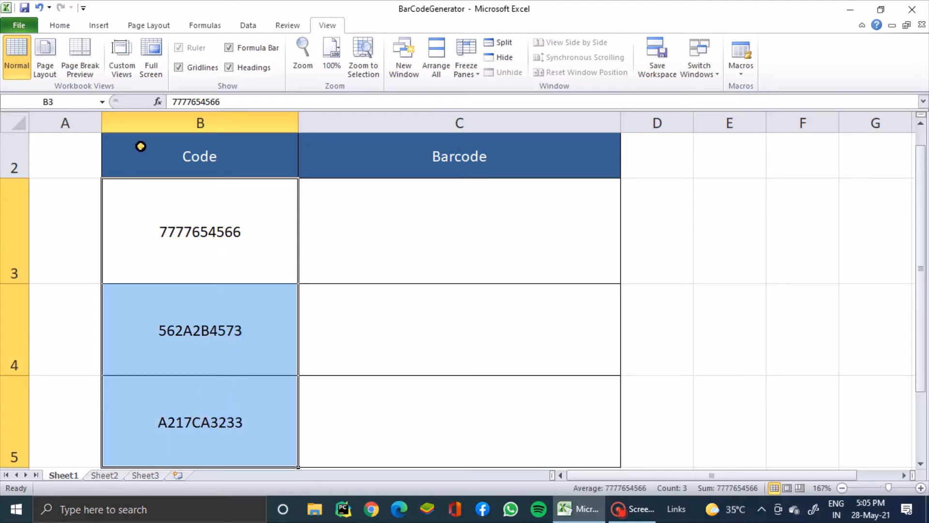
click(67, 25)
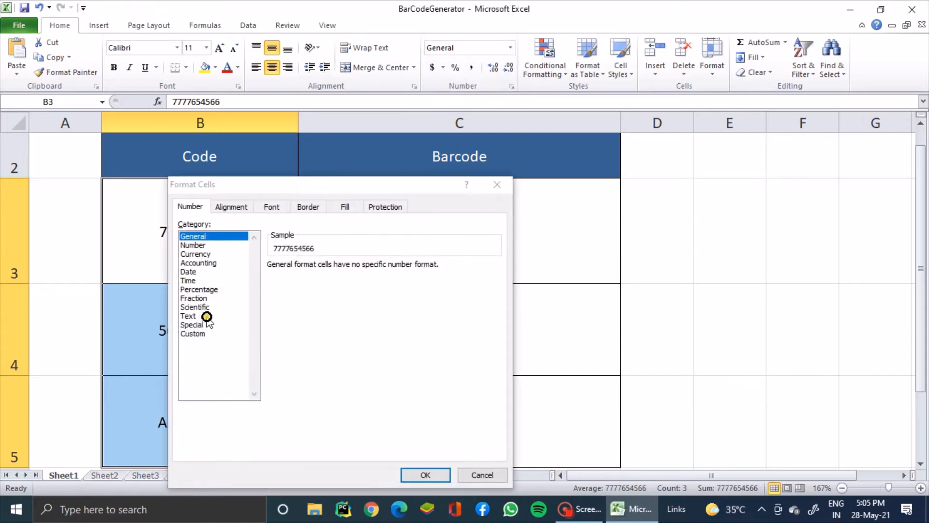
click(187, 316)
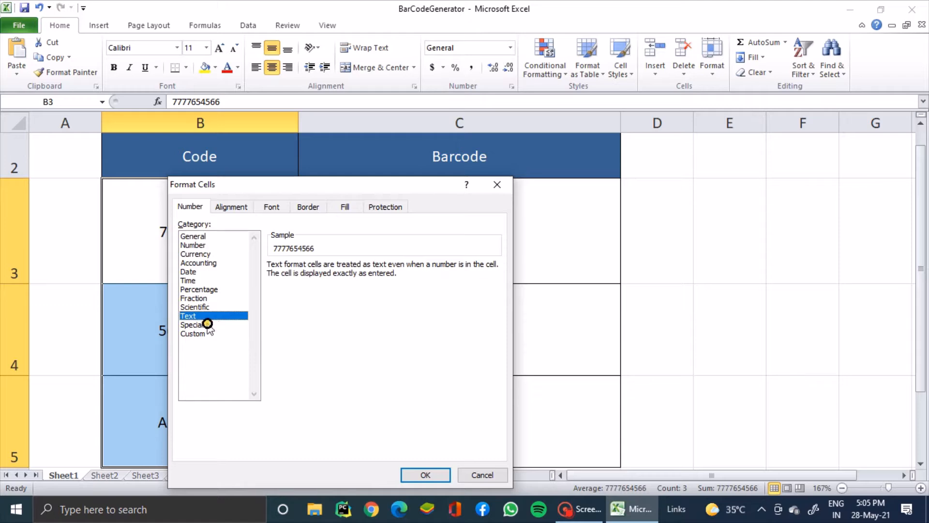
click(442, 475)
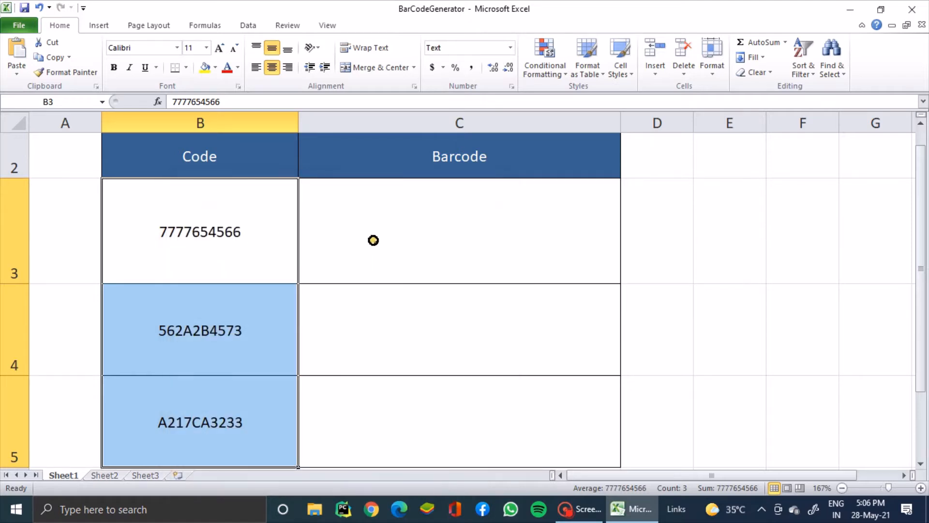
Step: Enter the formula ="("&B3&")" in cell C3 to wrap the first code in parentheses
click(420, 216)
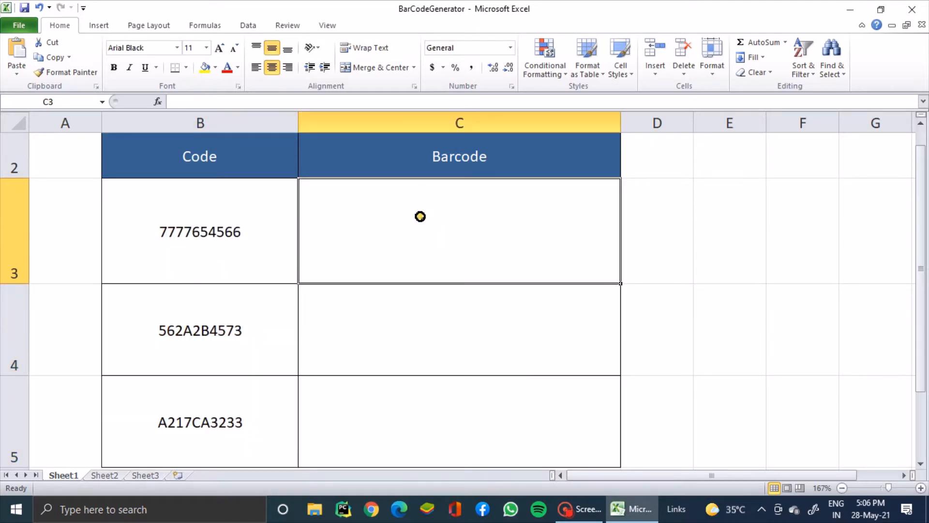
text(=)
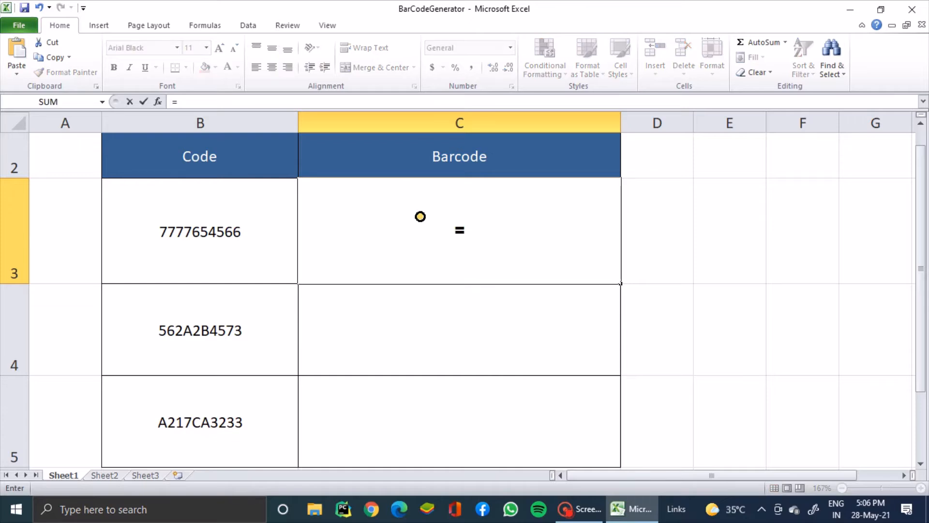
text("(")
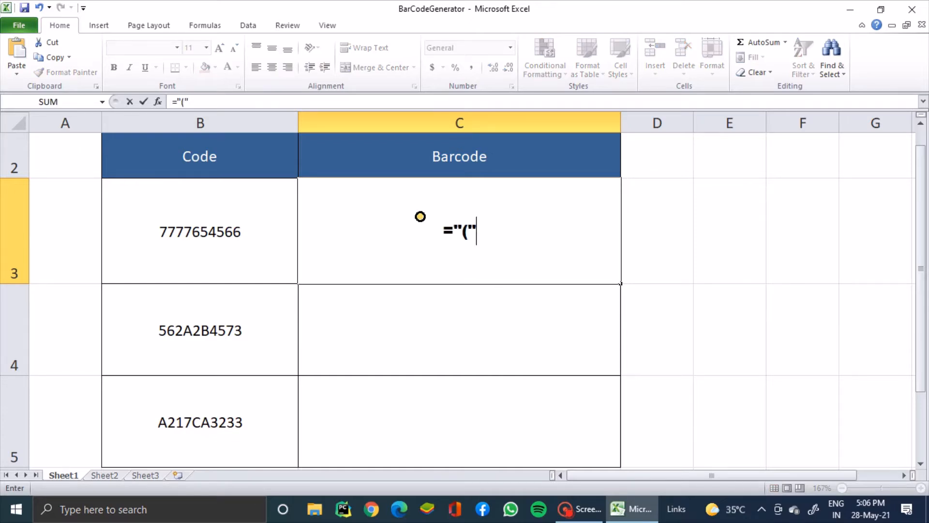
text( &)
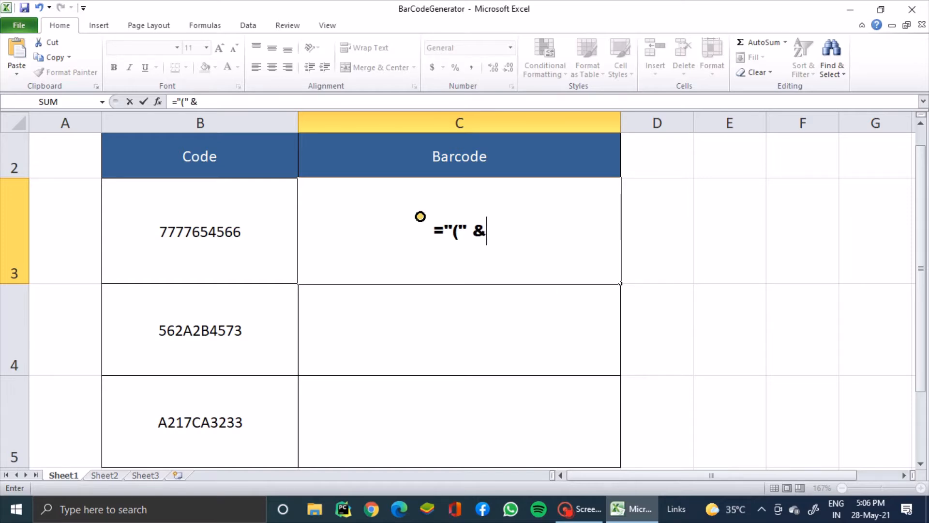
key(BackSpace)
key(BackSpace)
text(&)
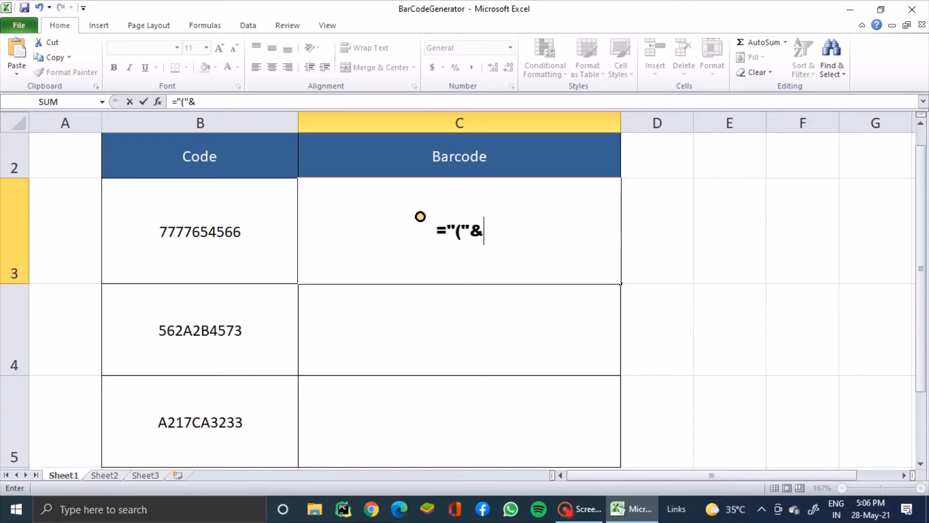
click(184, 128)
click(508, 229)
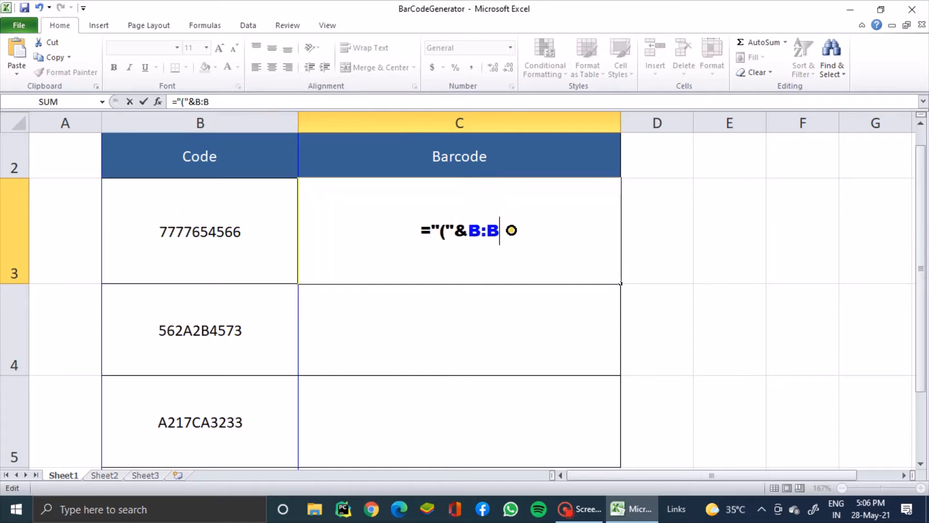
key(BackSpace)
key(BackSpace)
text(3)
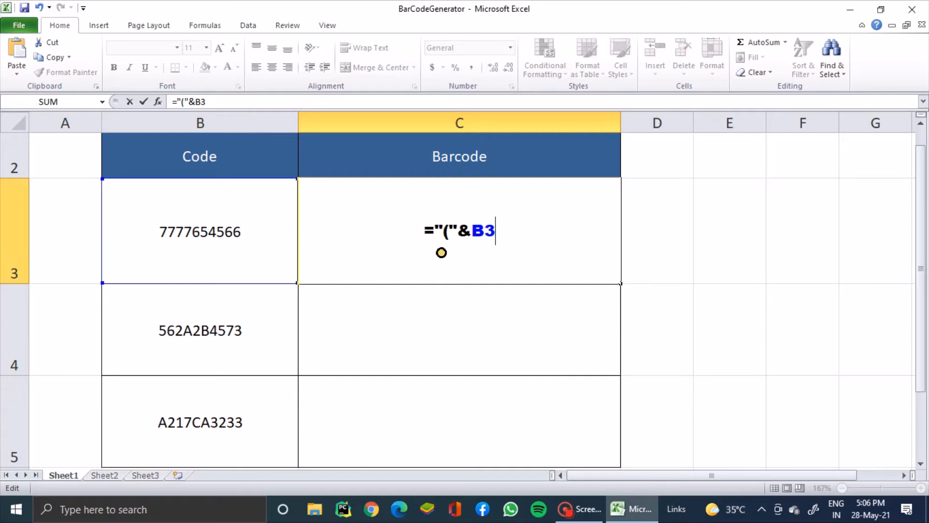
text(&)
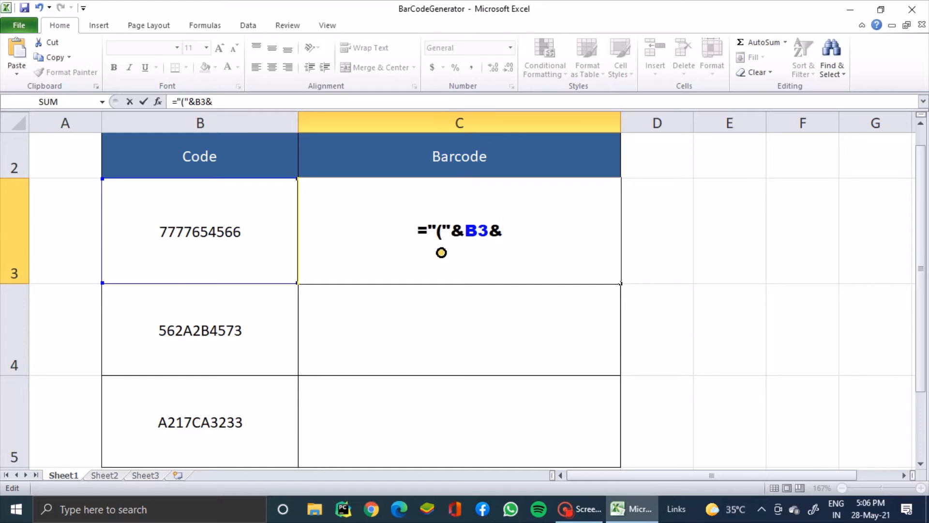
text(")
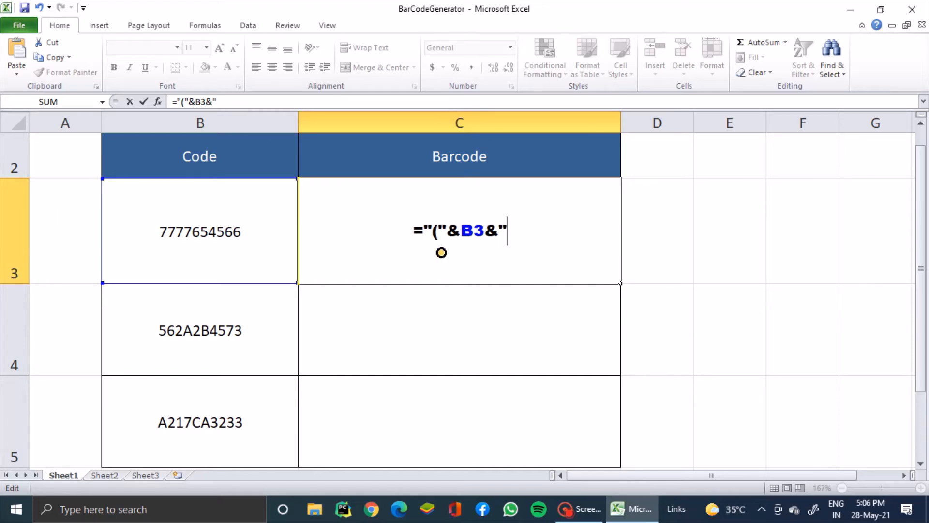
text()")
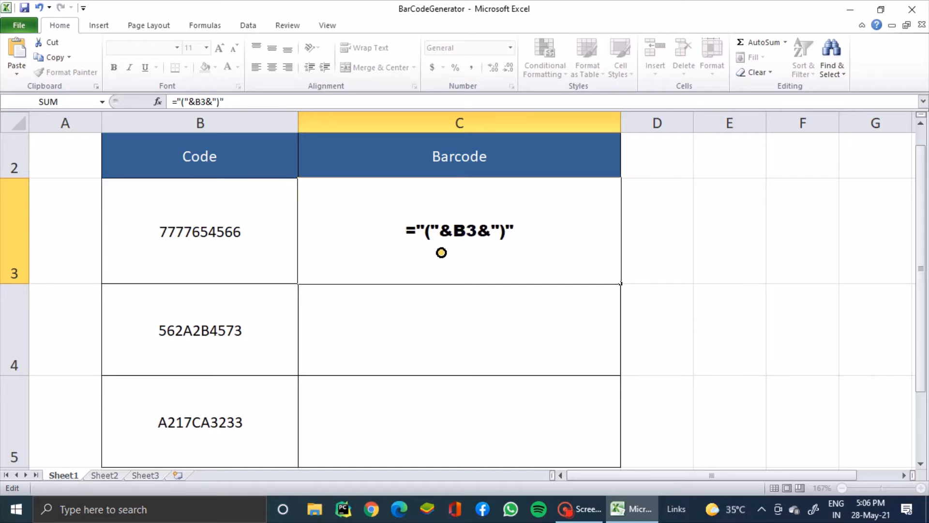
key(Return)
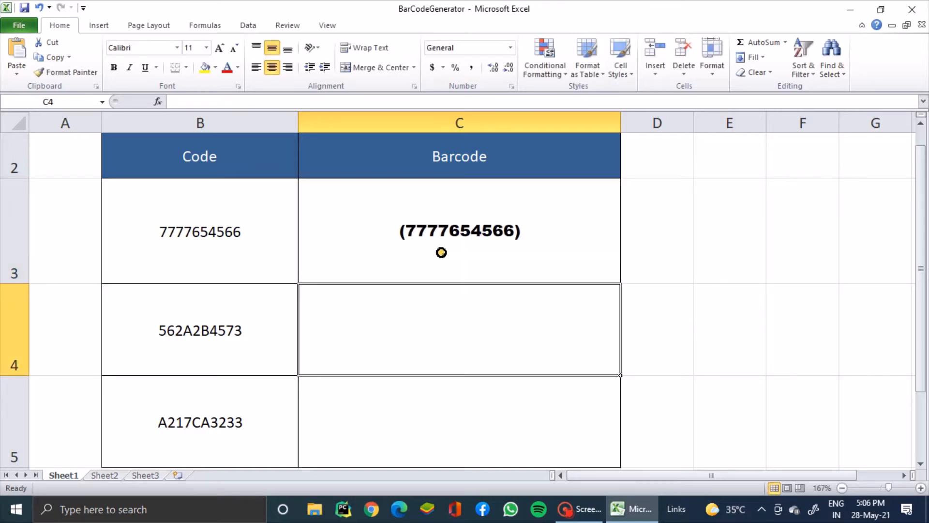
Step: Fill the formula in C3 down to C5 for the remaining codes
click(456, 236)
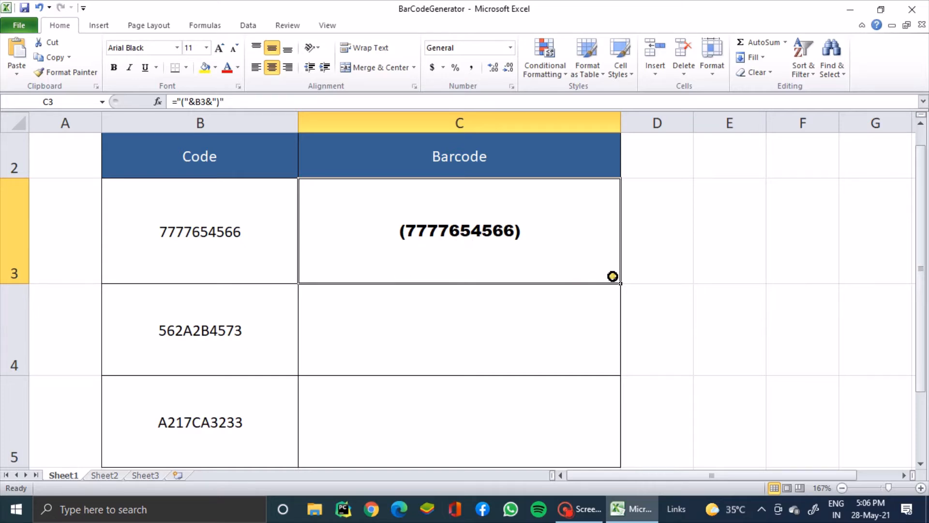
drag(620, 283, 619, 436)
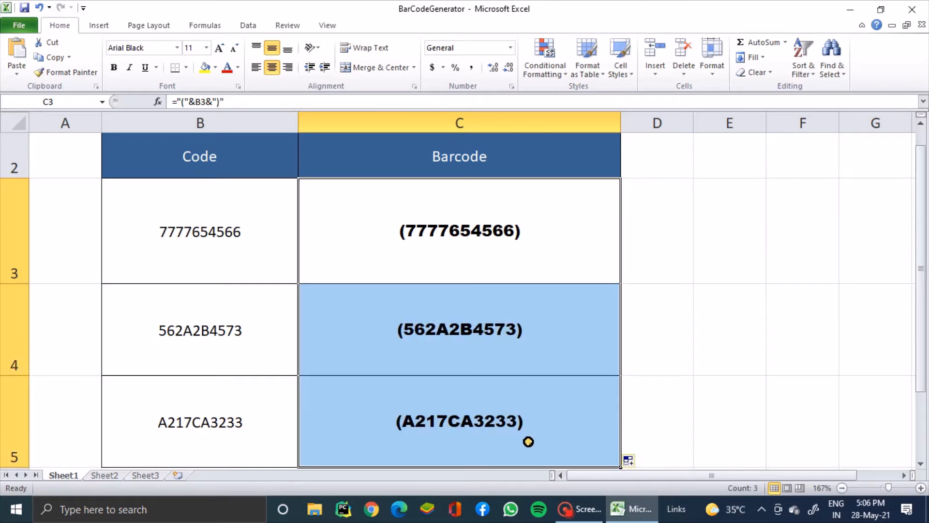
click(586, 340)
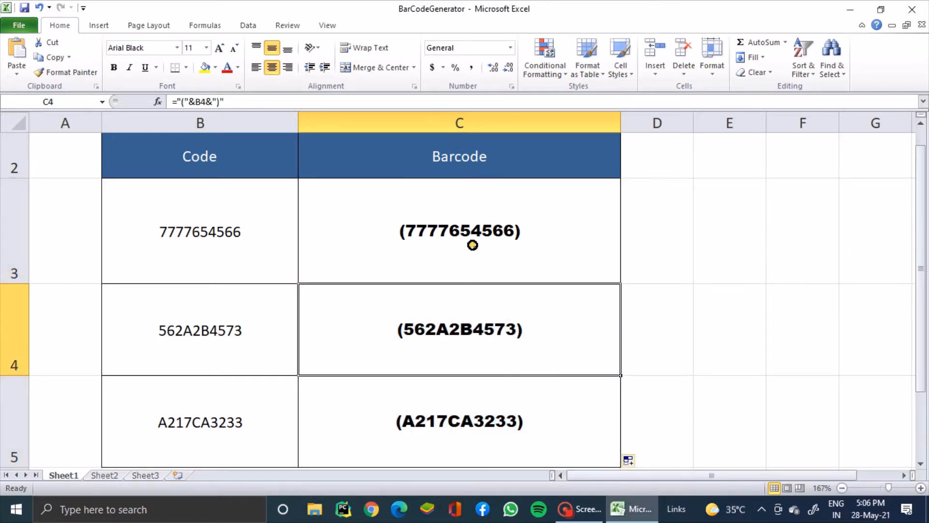
Step: Apply the "barcode font" typeface to the Barcode cells C3:C5
drag(473, 261, 465, 398)
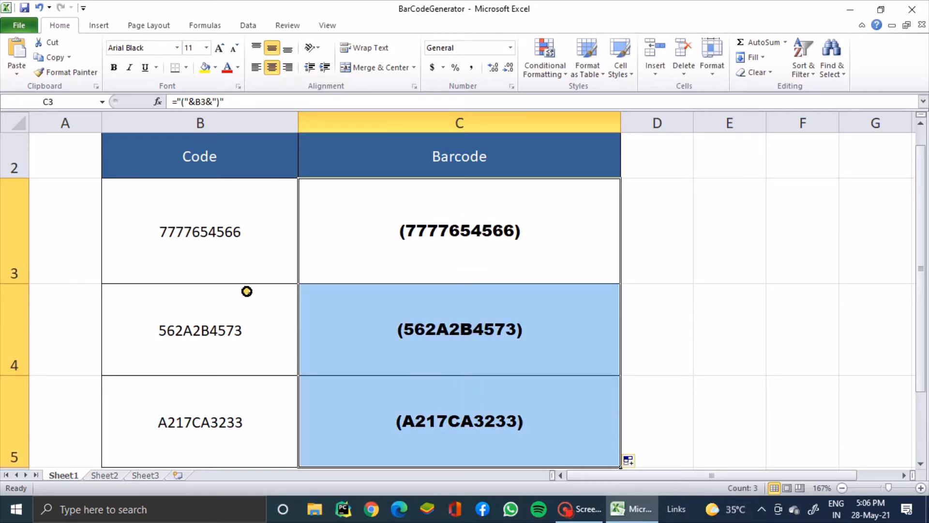
click(177, 47)
click(292, 388)
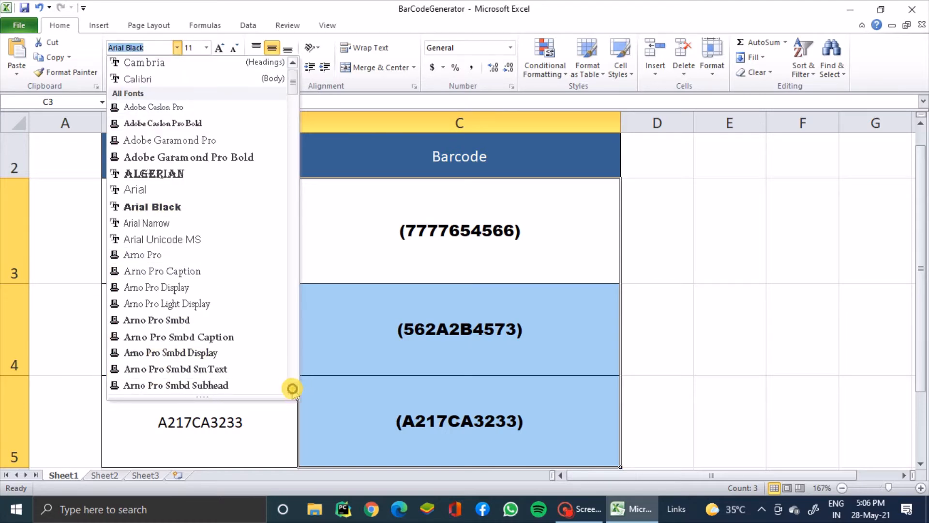
click(292, 388)
click(292, 388)
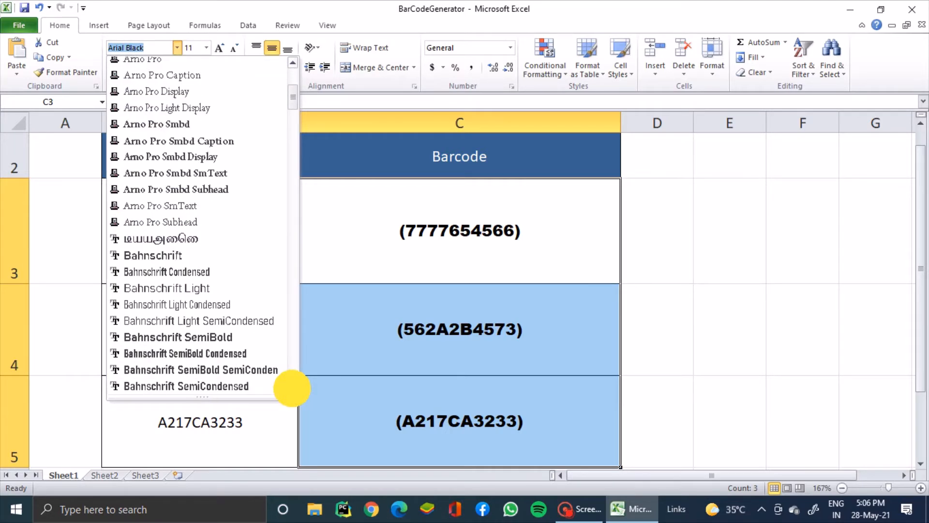
click(292, 388)
click(292, 387)
click(292, 388)
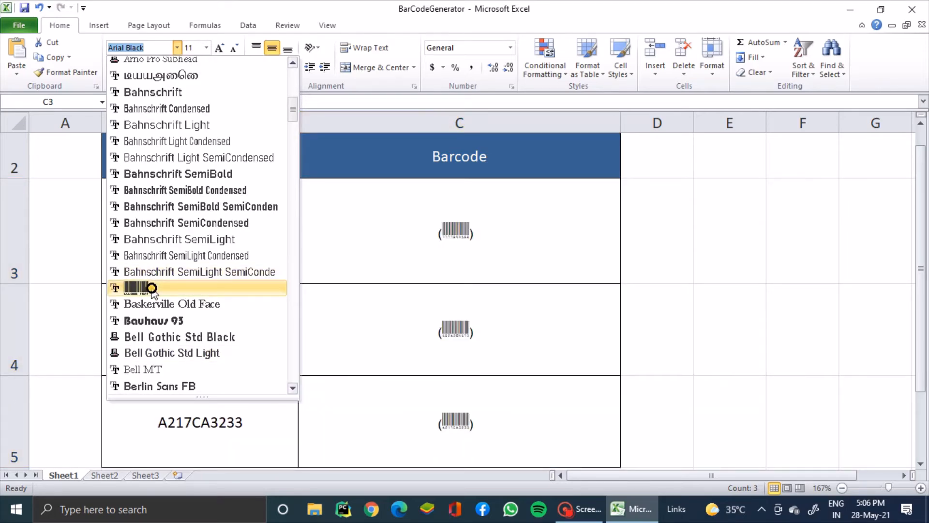
click(152, 289)
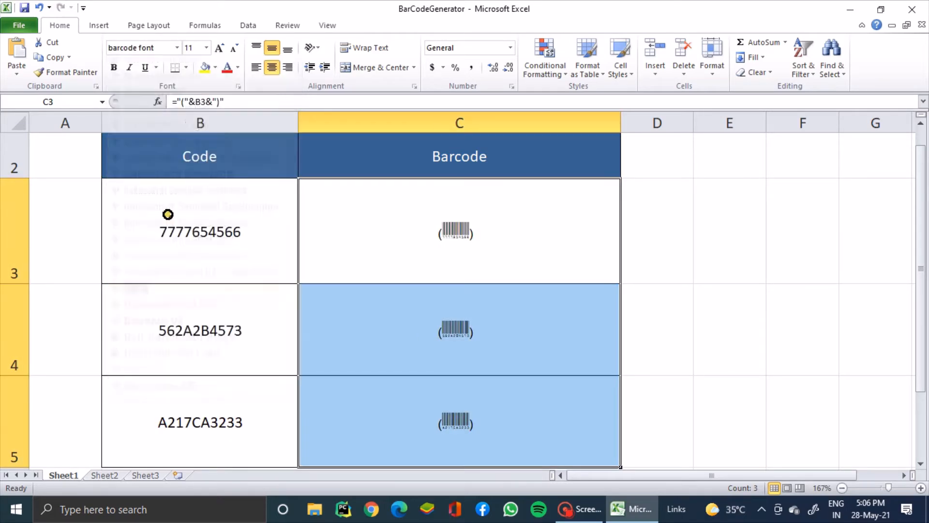
Step: Set the font size of the Barcode cells C3:C5 to 48
click(207, 47)
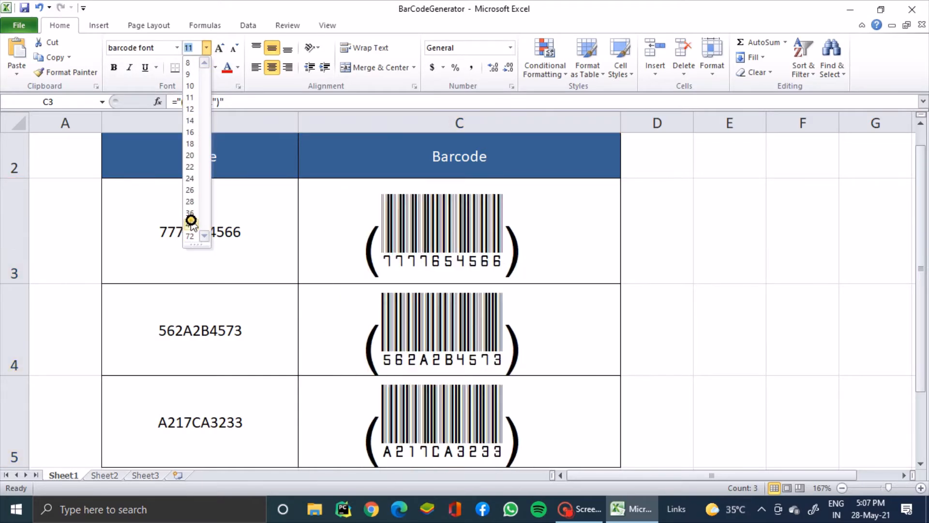
click(191, 220)
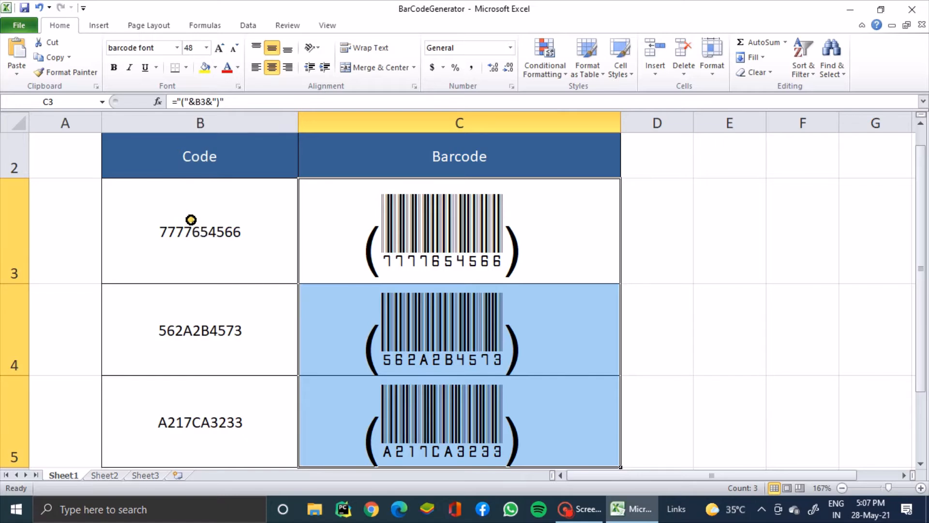
click(415, 270)
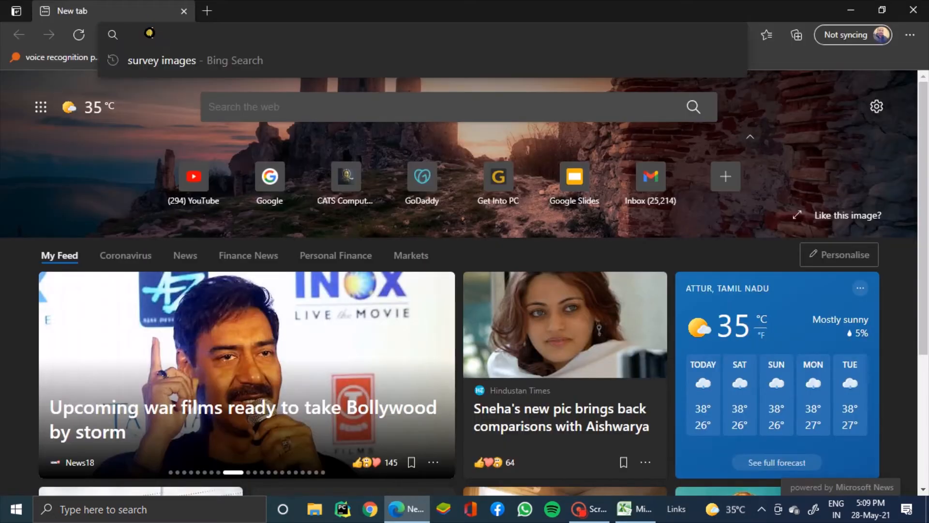
Step: Open the website idautomation.com in the web browser
text(idautomation.com)
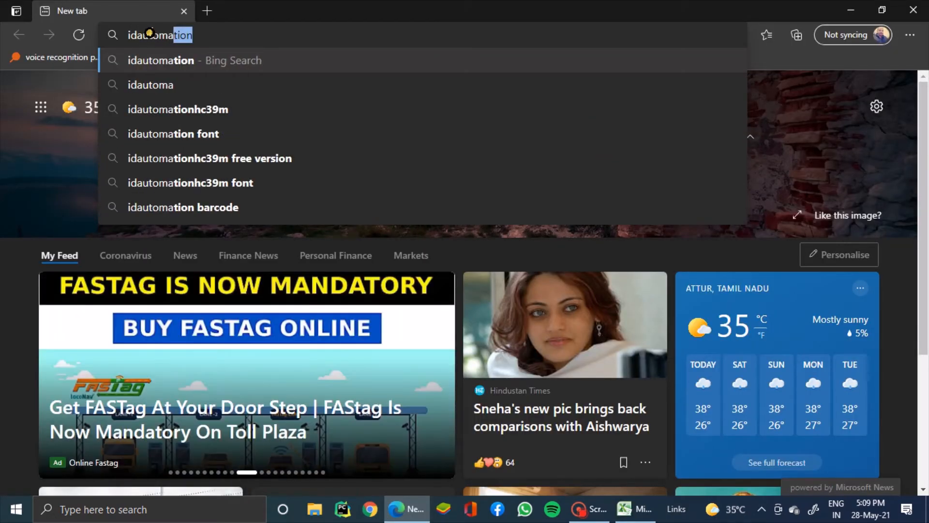
key(Return)
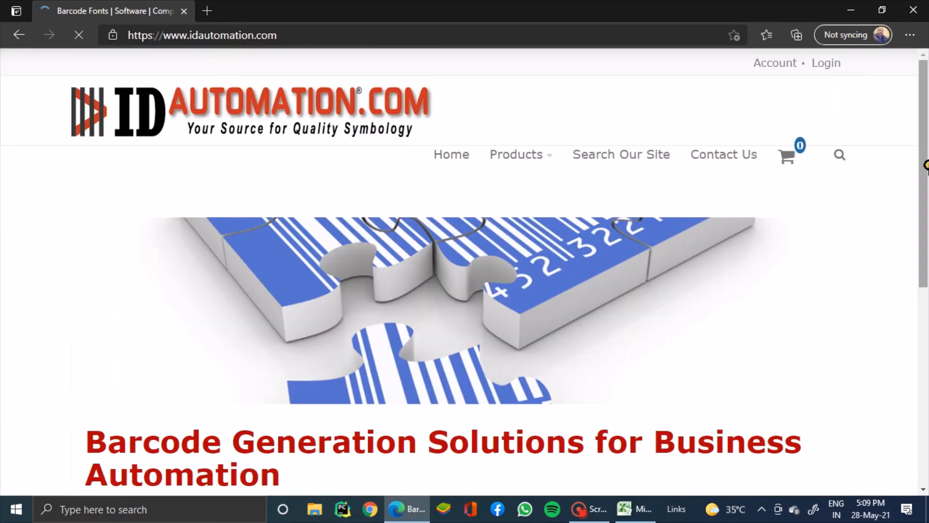
Step: Open the Barcode Fonts section of the IDAutomation site and go to the Code 39 font page
drag(924, 167, 920, 206)
drag(85, 344, 818, 343)
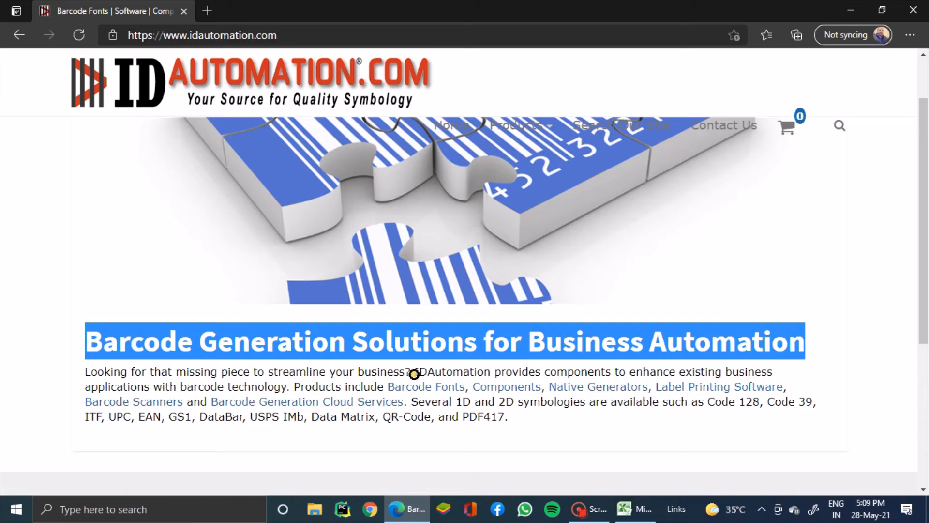
click(395, 385)
drag(925, 115, 925, 153)
click(260, 307)
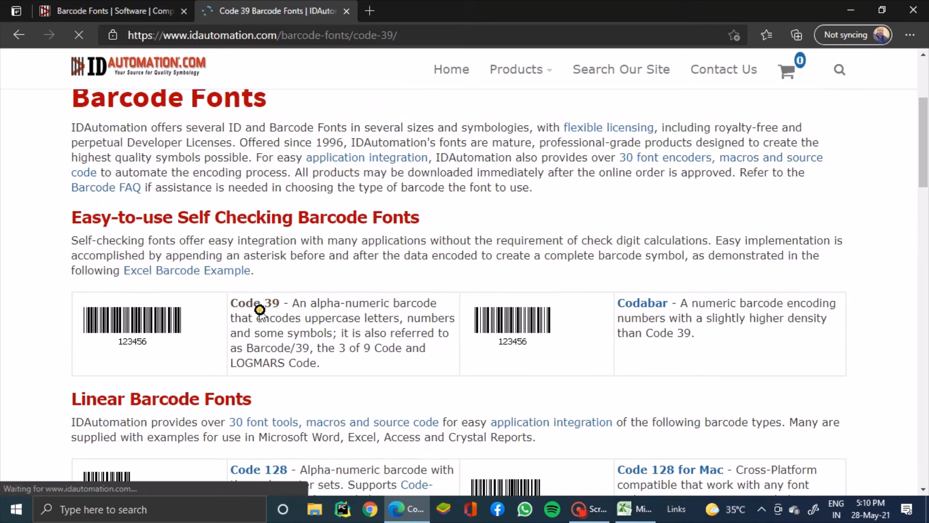
Step: Select the Single User license for the Code 39 Barcode Font Package and add it to the cart
click(524, 400)
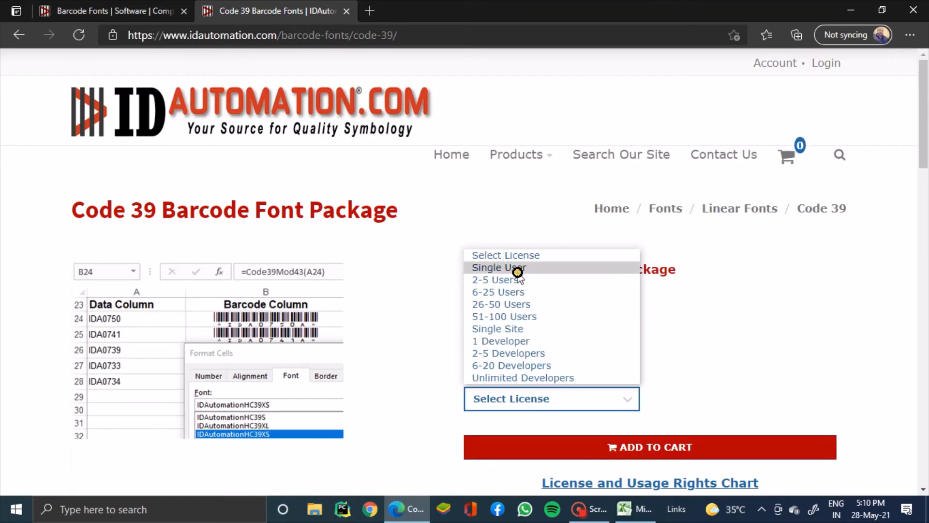
click(517, 272)
click(620, 447)
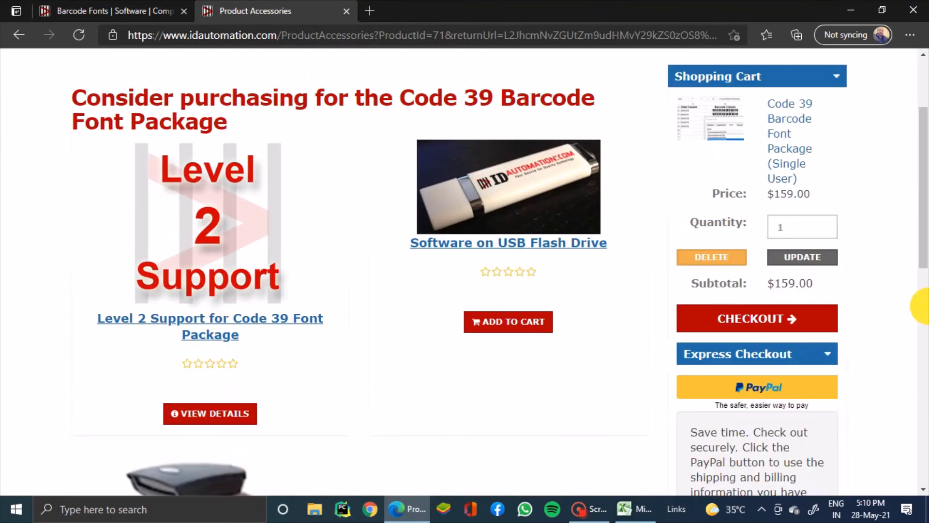
Step: Review the suggested accessories and the Level 2 Support page for the Code 39 Font Package
scroll(927, 305, up, 3)
scroll(927, 307, down, 10)
scroll(927, 306, up, 10)
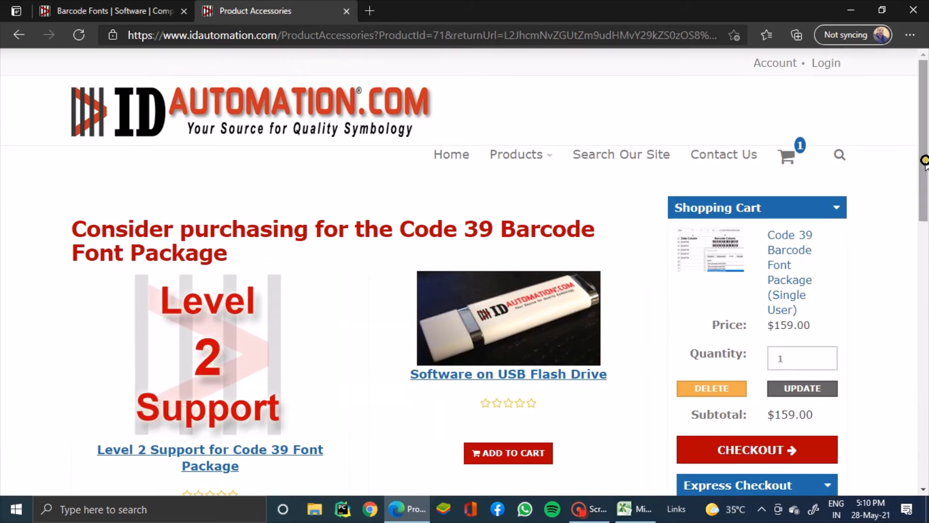
mouse_move(925, 162)
mouse_down()
mouse_move(924, 277)
mouse_move(923, 151)
mouse_move(921, 166)
mouse_up()
click(182, 443)
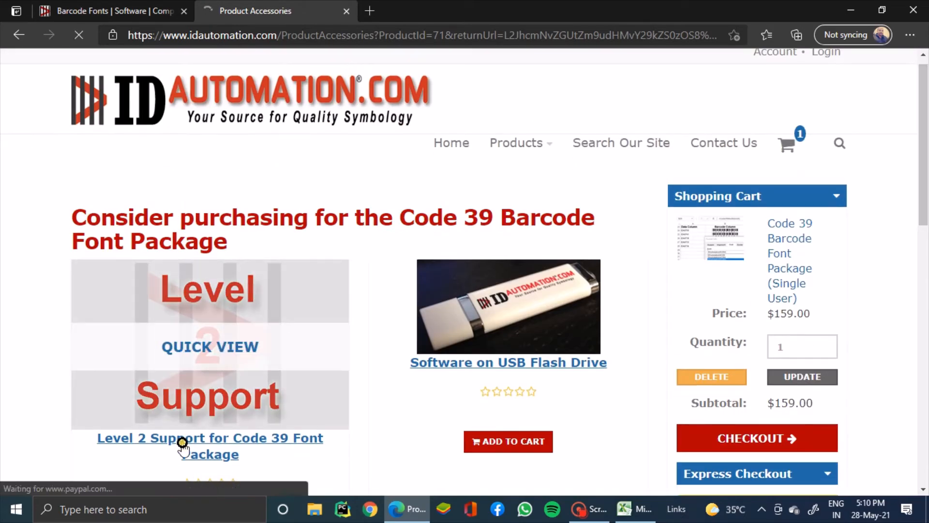
scroll(921, 226, down, 10)
scroll(917, 201, up, 5)
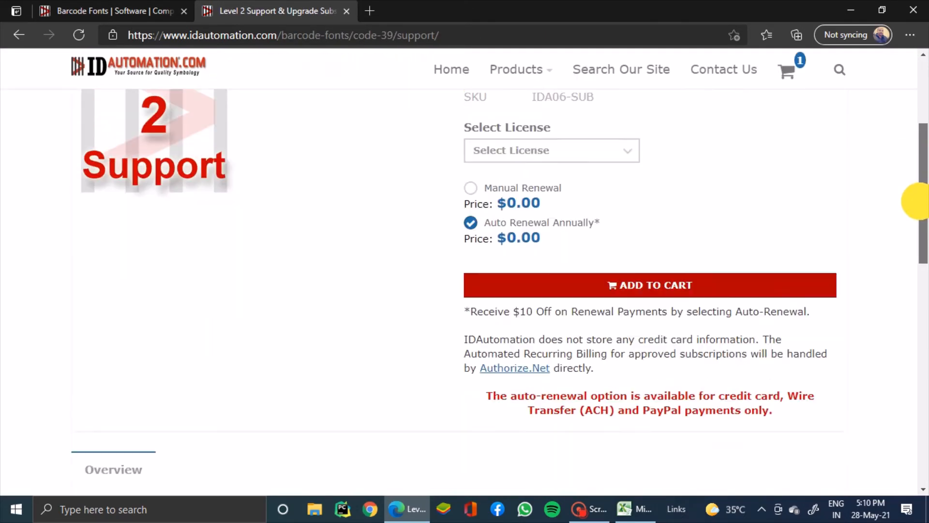
scroll(910, 271, down, 5)
Step: Return to the Code 39 Barcode Font Package page and open its font download page
click(460, 422)
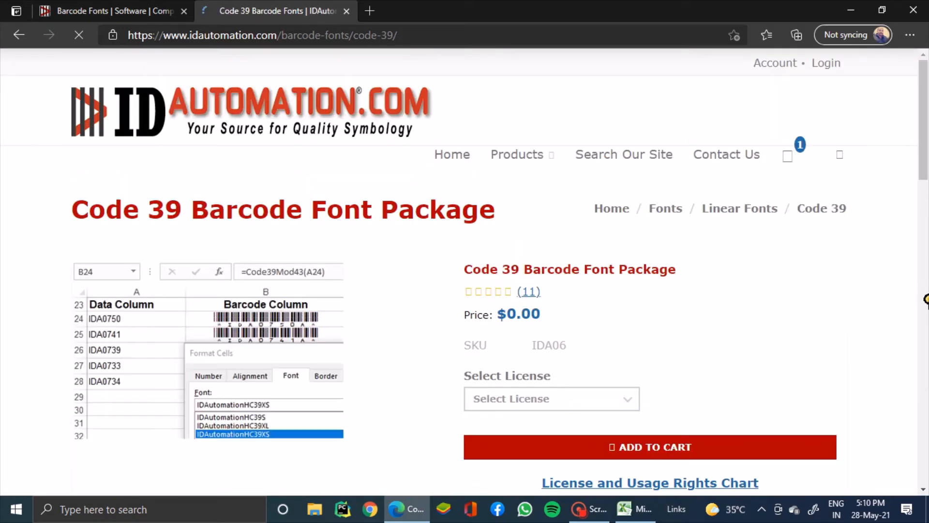
drag(922, 136, 921, 315)
click(588, 201)
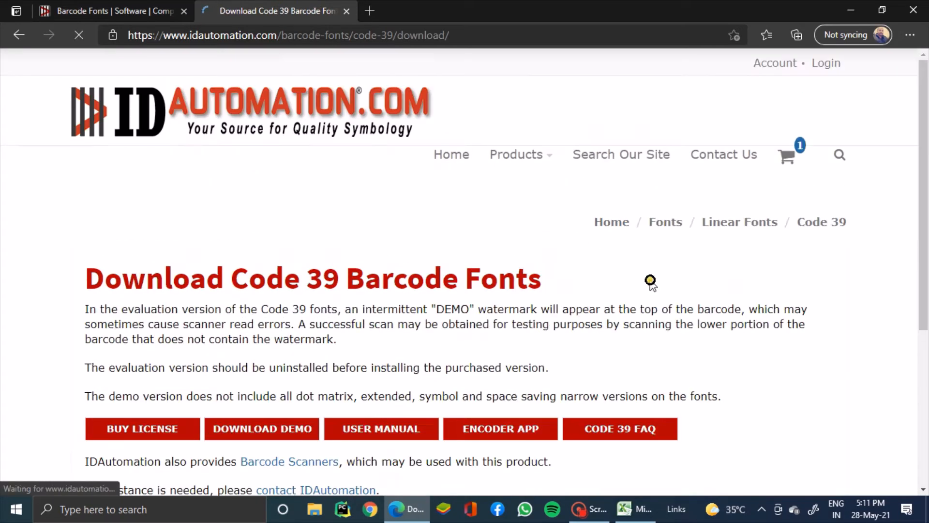
Step: Download the demo version of the Code 39 barcode fonts and show the downloaded archive in its folder
drag(920, 135, 921, 222)
click(247, 269)
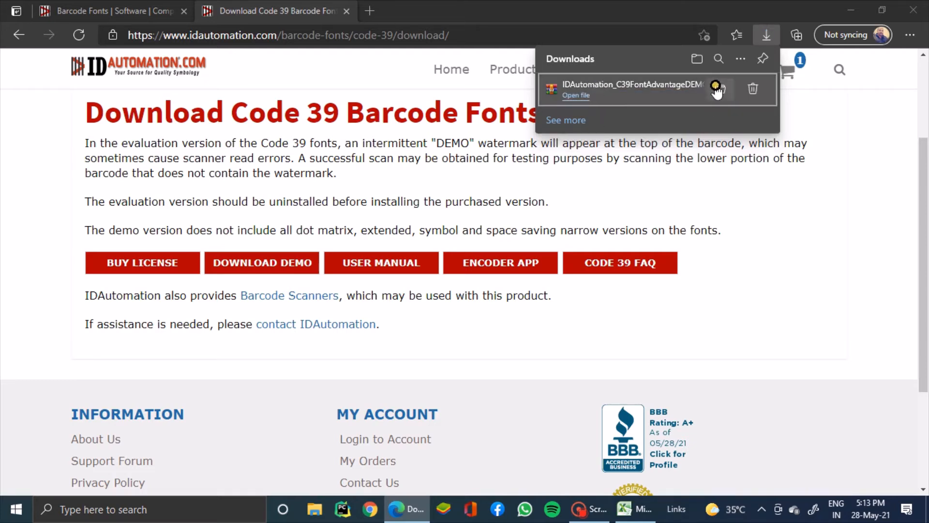
click(721, 90)
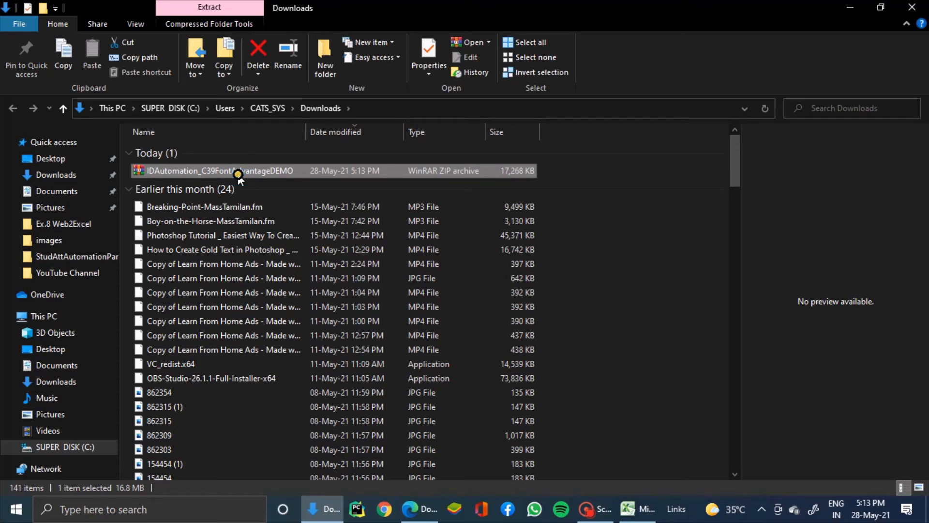
Step: Extract the IDAutomation_C39FontAdvantageDEMO archive into its own folder and open the TrueType subfolder inside it
right_click(238, 177)
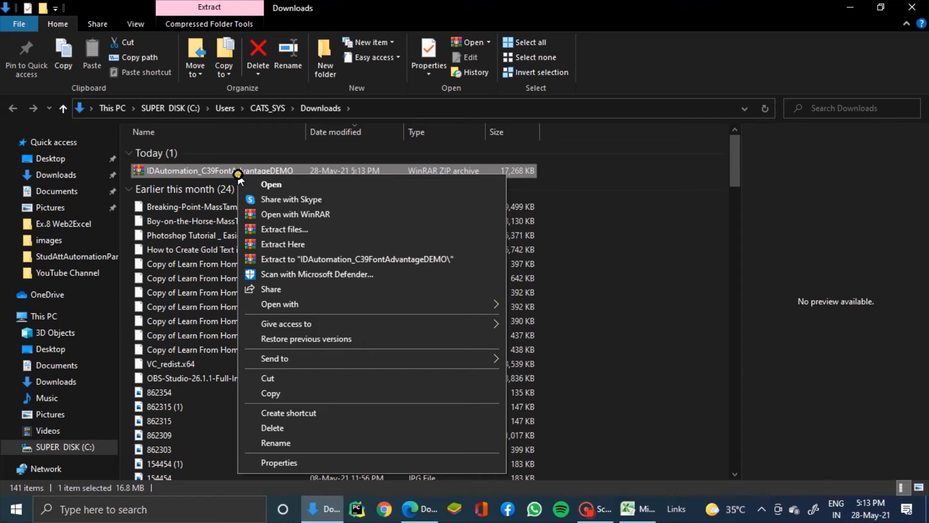
click(308, 259)
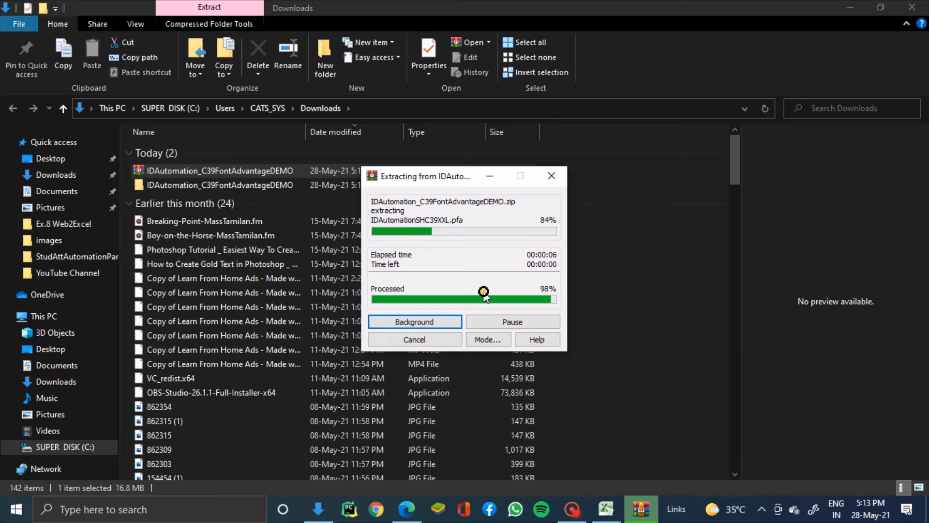
click(198, 186)
double_click(199, 185)
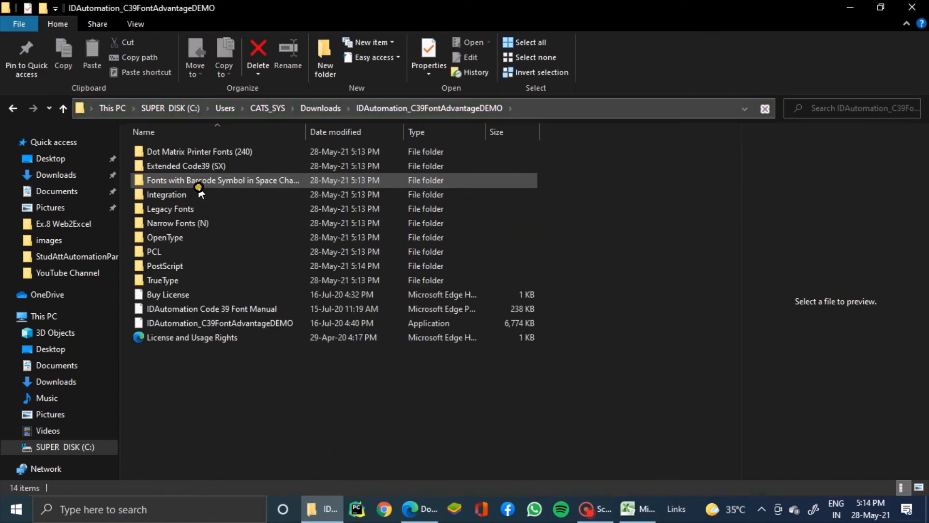
double_click(182, 276)
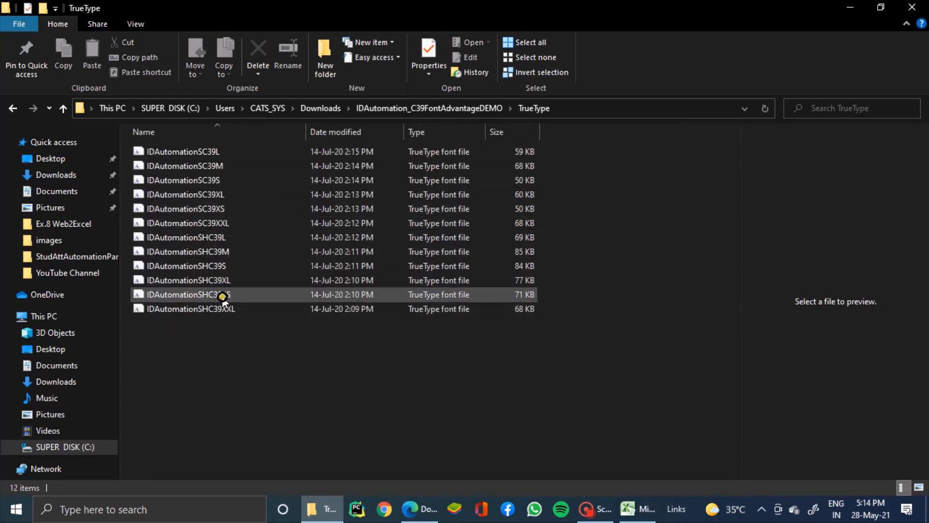
Step: Install the IDAutomationSC39L TrueType font
click(193, 152)
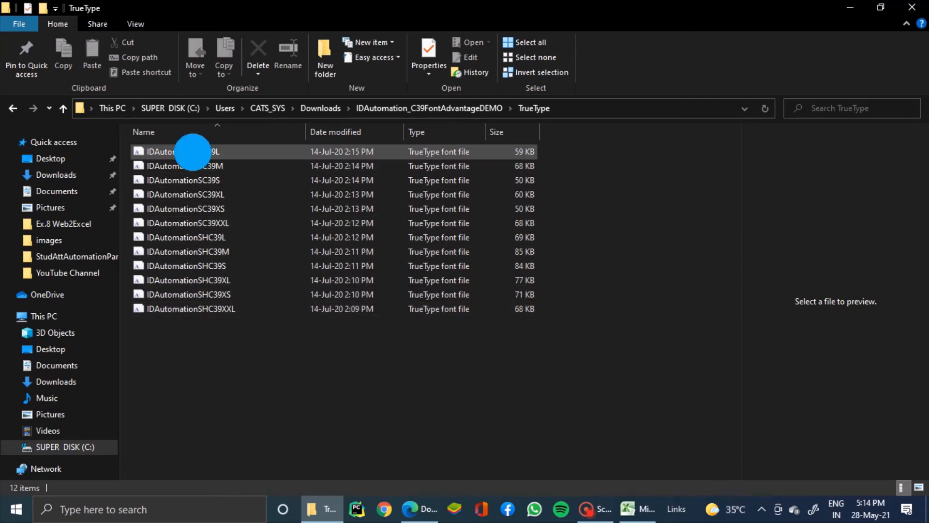
right_click(192, 151)
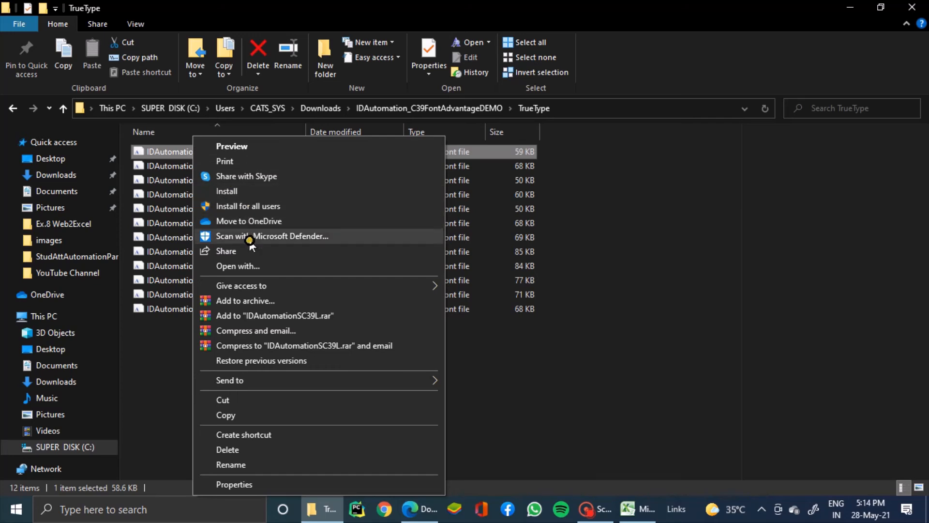
click(227, 191)
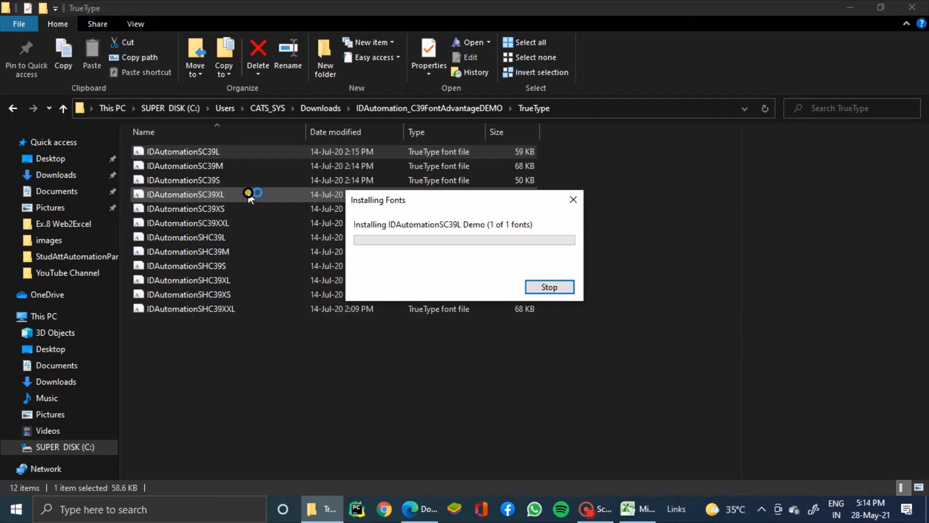
Step: Install the IDAutomationSC39M TrueType font and close the installation window
right_click(215, 167)
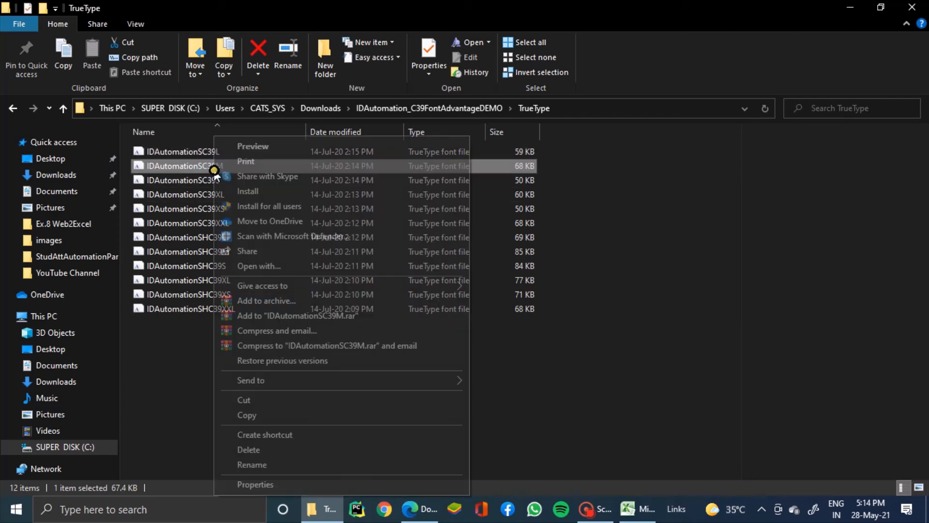
click(264, 193)
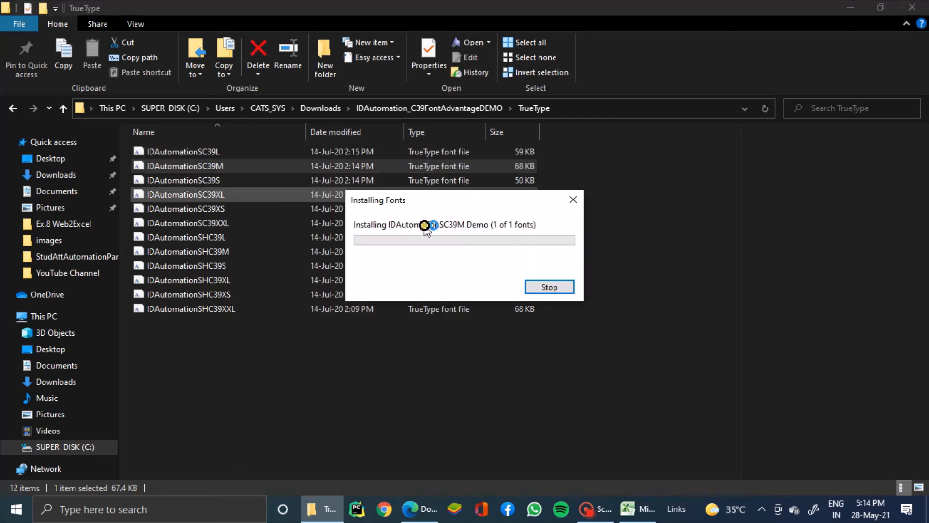
click(562, 288)
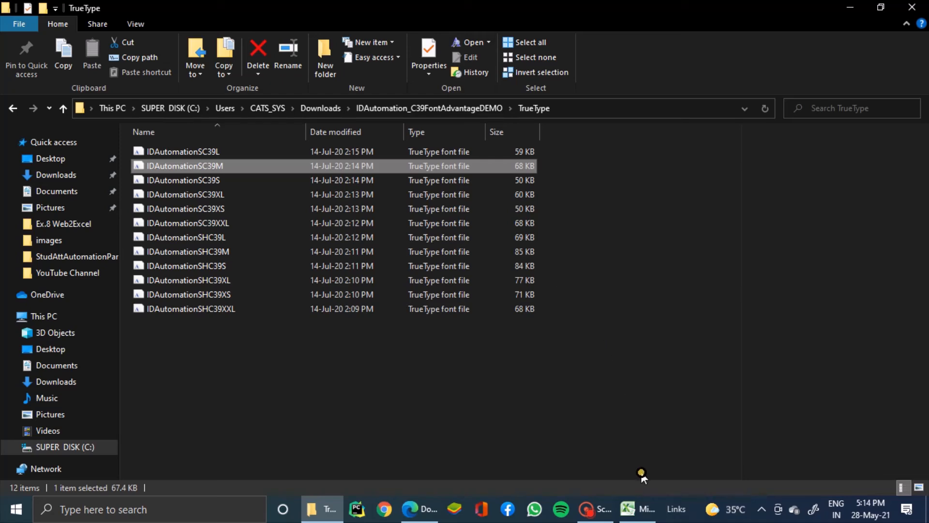
Step: Switch to Excel and look through the font list for the installed IDAutomation barcode fonts, leaving the cell font as it is
click(636, 508)
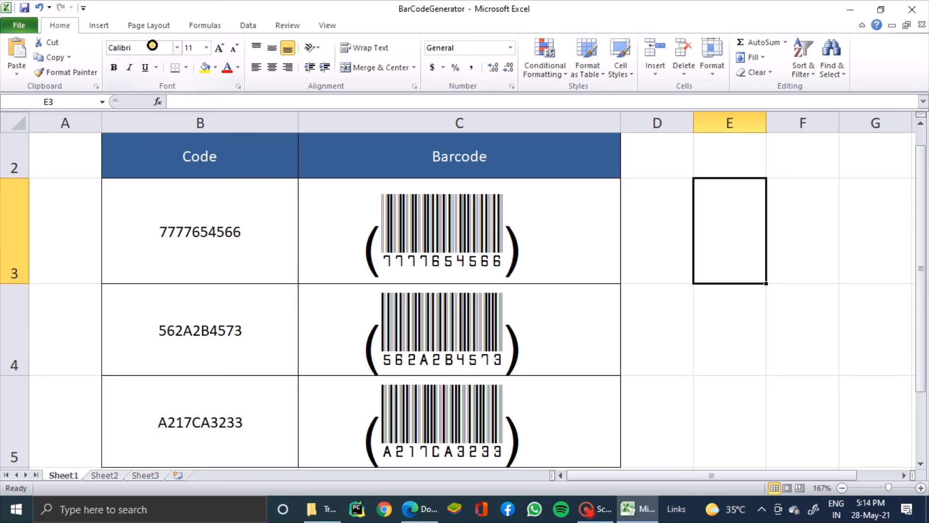
click(177, 47)
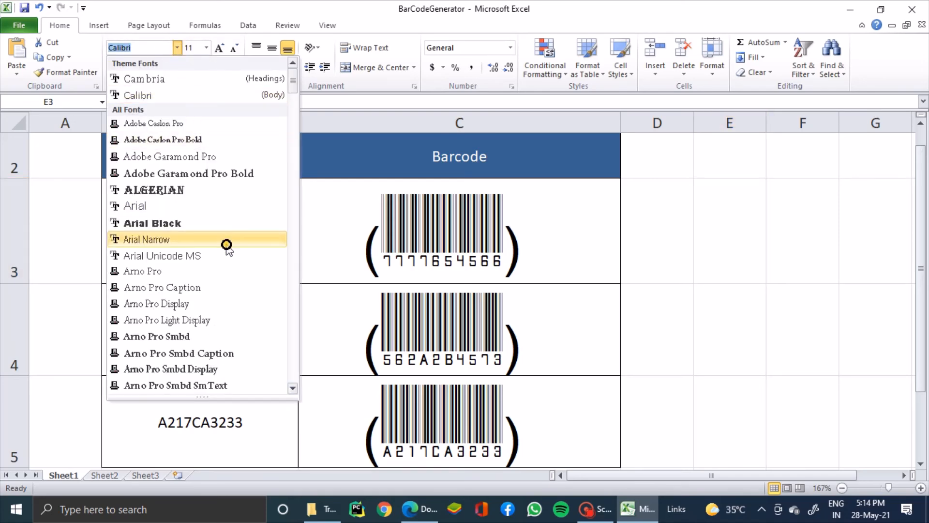
scroll(224, 243, down, 20)
scroll(223, 255, down, 9)
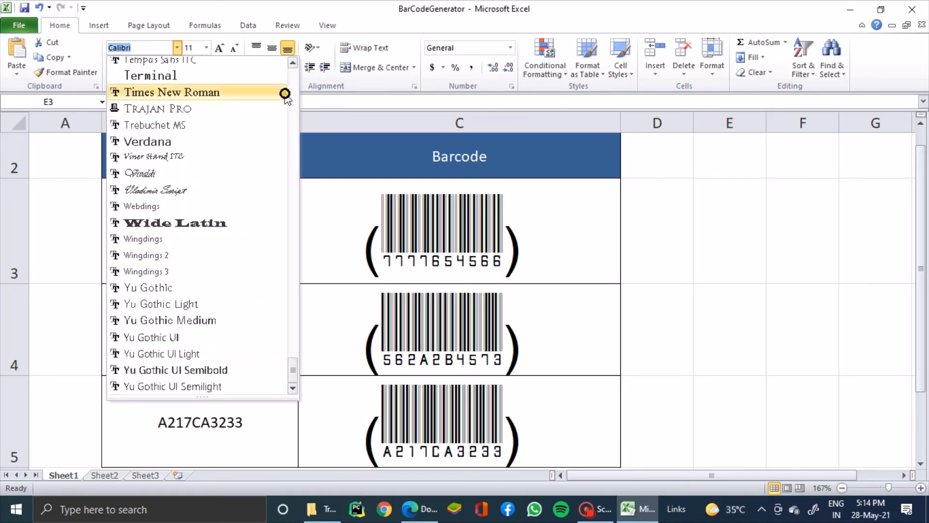
click(296, 65)
click(296, 65)
click(297, 66)
click(296, 65)
click(296, 65)
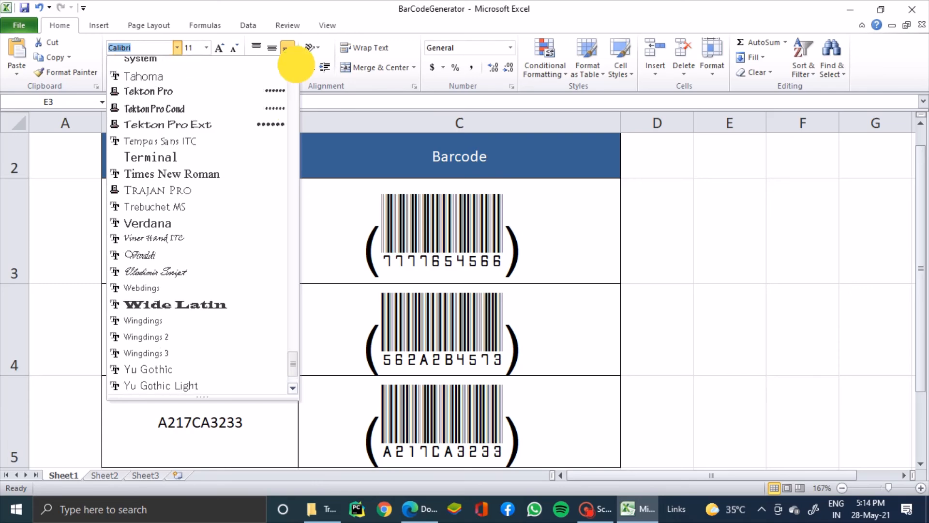
click(296, 66)
click(296, 65)
click(296, 65)
drag(296, 65, 296, 65)
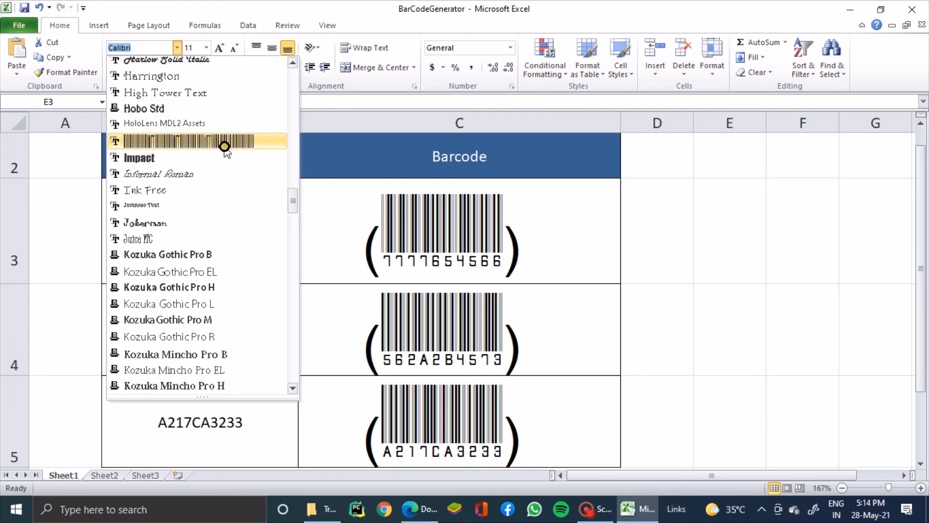
click(926, 197)
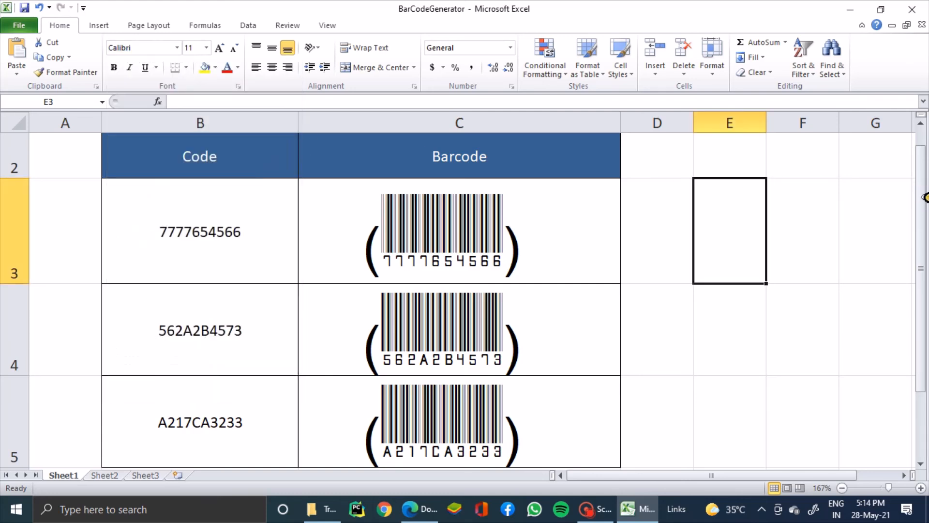